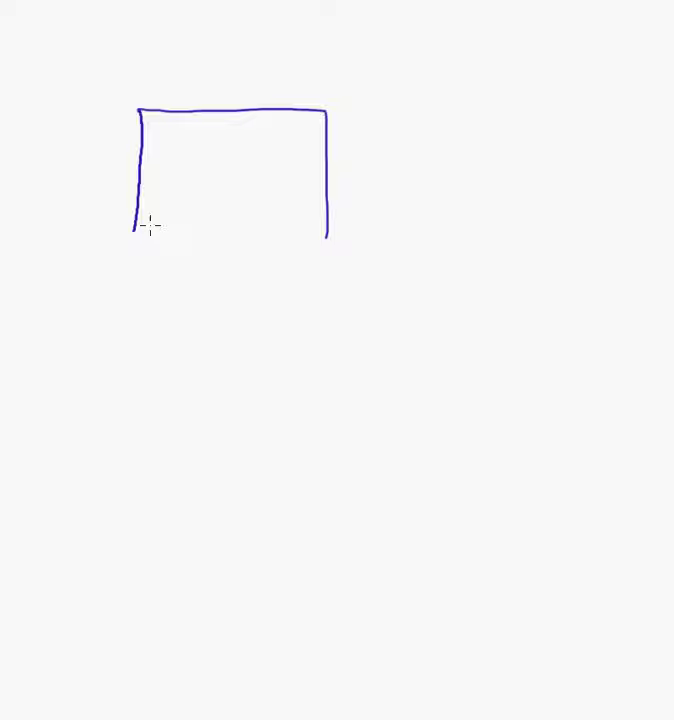
Finish the blue engine box's right and bottom sides and draw a long line beneath it
left_click_drag(132, 234, 333, 235)
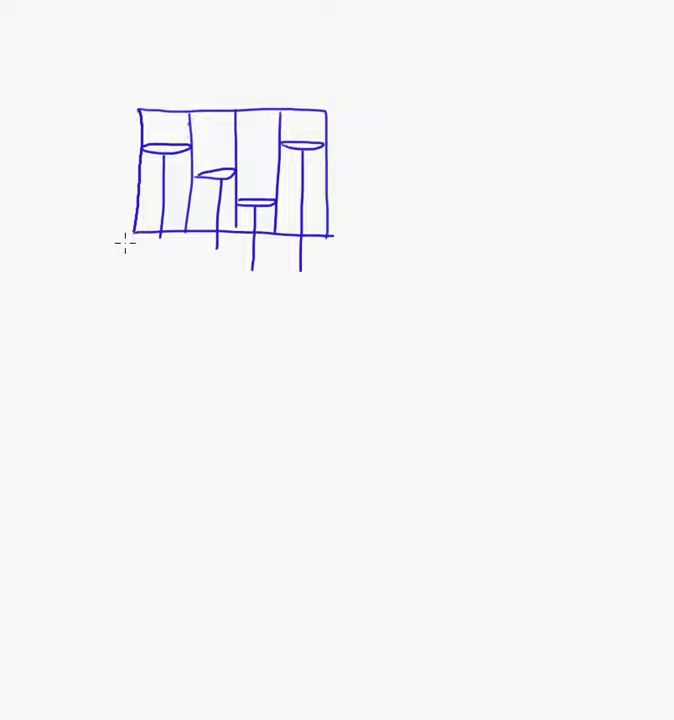
left_click_drag(132, 265, 322, 273)
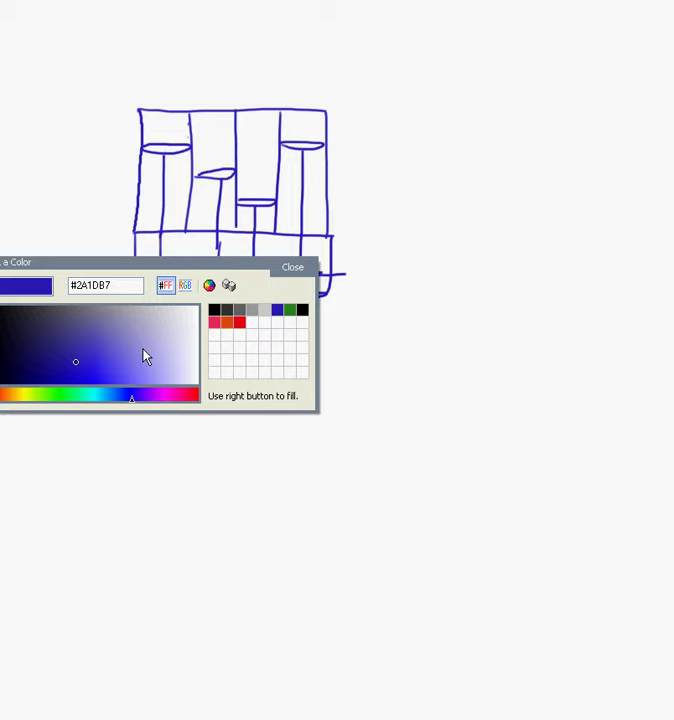
Switch the pen colour to red (#E90314) for the flow arrows and label
left_click(240, 322)
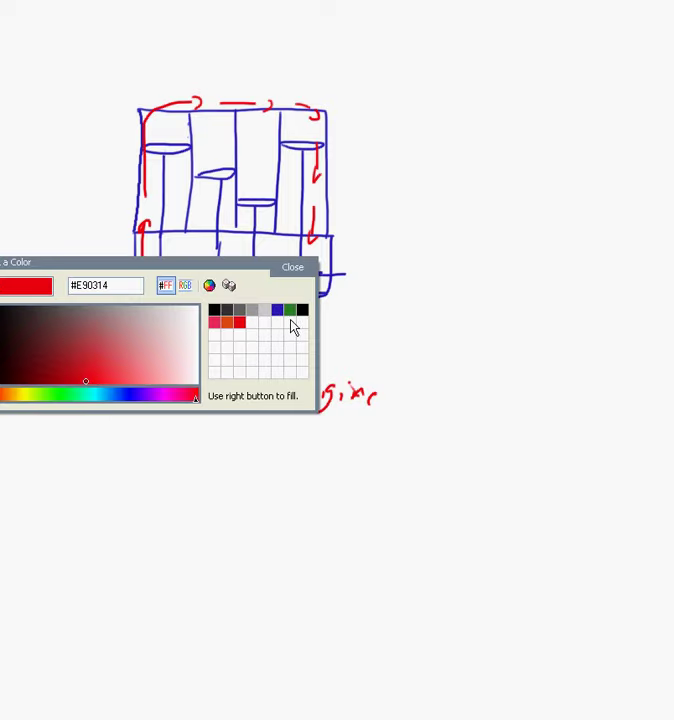
Switch the pen colour back to blue (#2A1DB7) for the second engine sketch
left_click(277, 312)
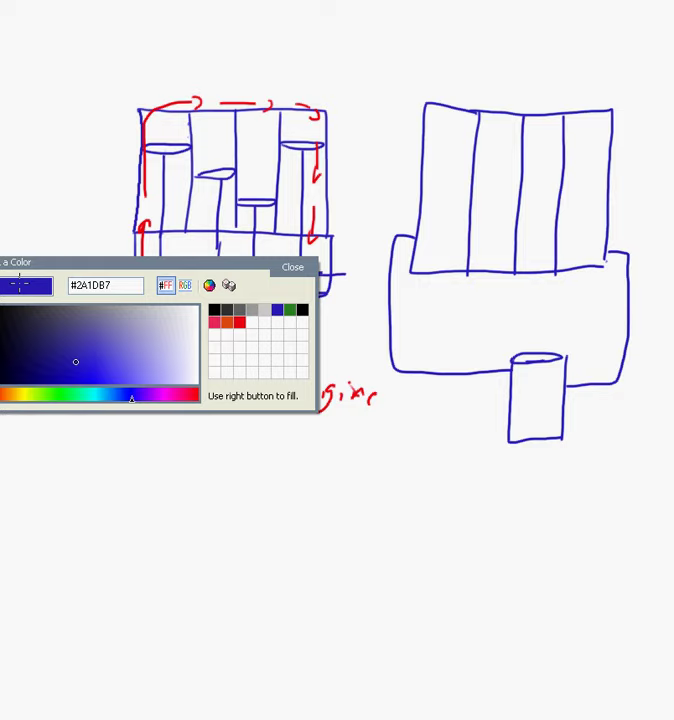
Pick the red swatch again as the drawing colour
left_click(240, 322)
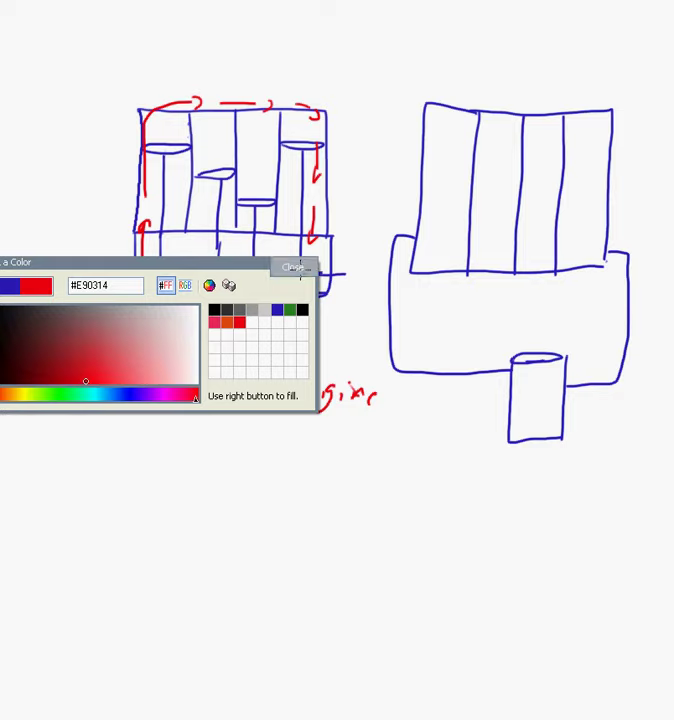